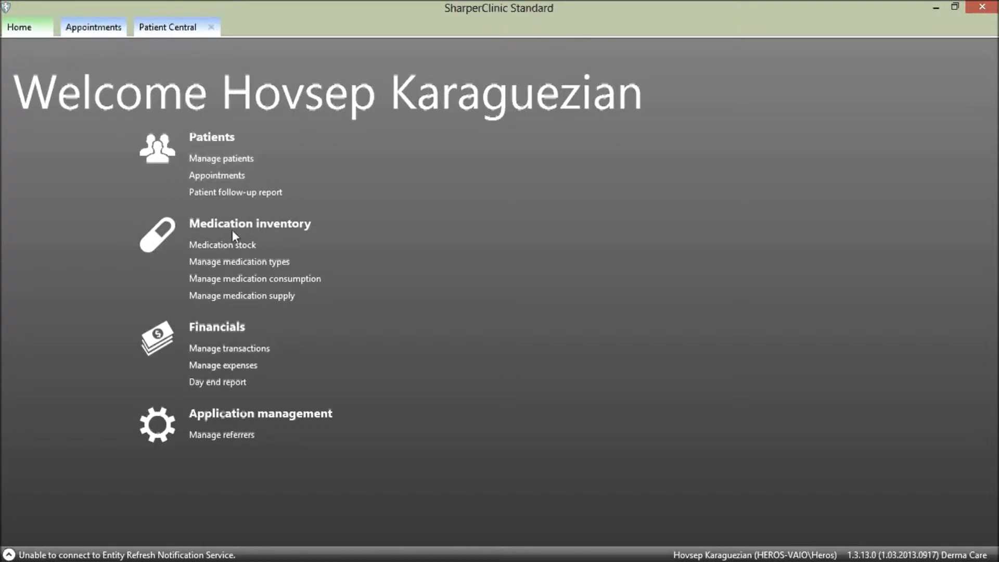
Open Manage patients and select a patient row to display its details.
{"action": "left_click", "coordinate": [232, 159]}
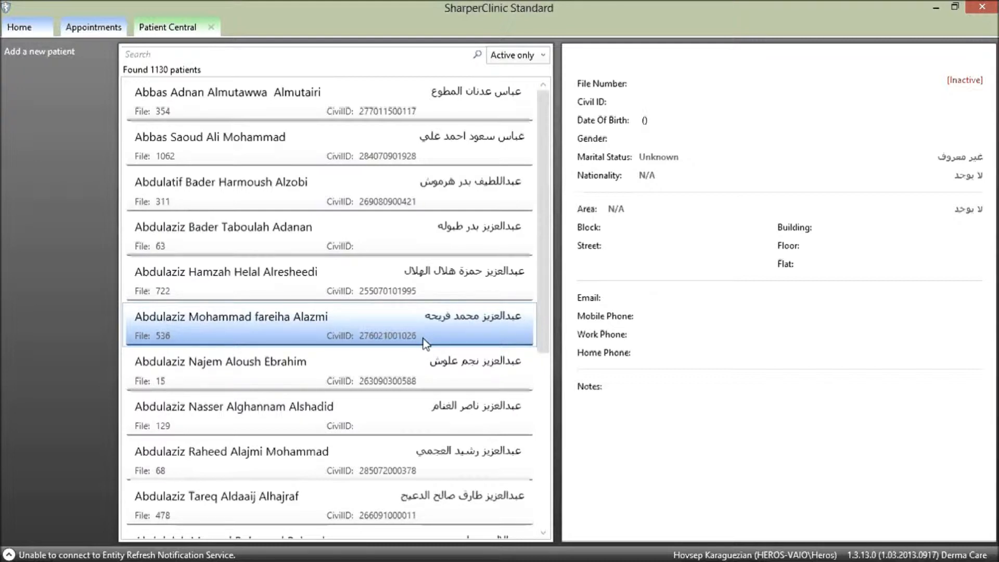
{"action": "left_click", "coordinate": [422, 292]}
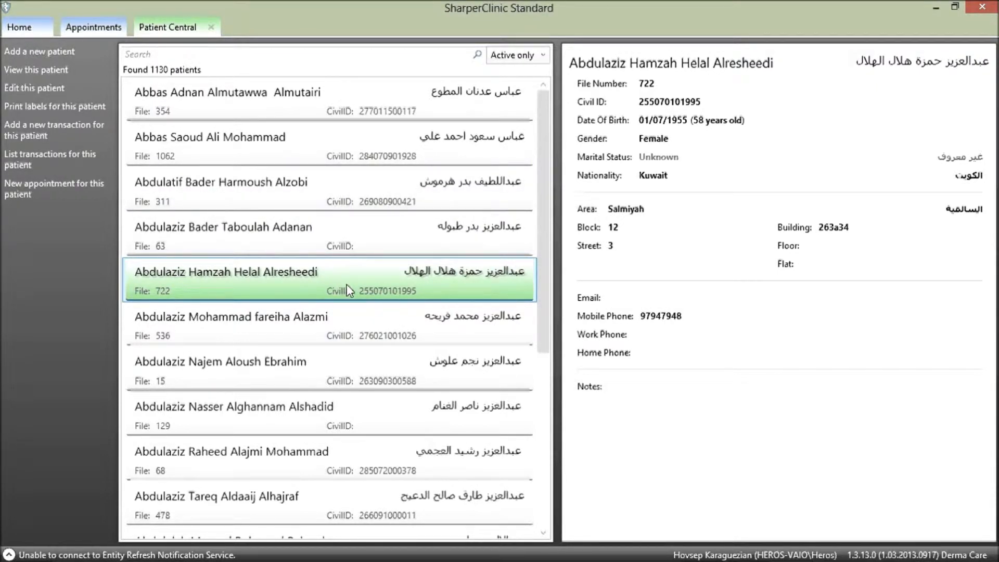
{"action": "left_click", "coordinate": [542, 404]}
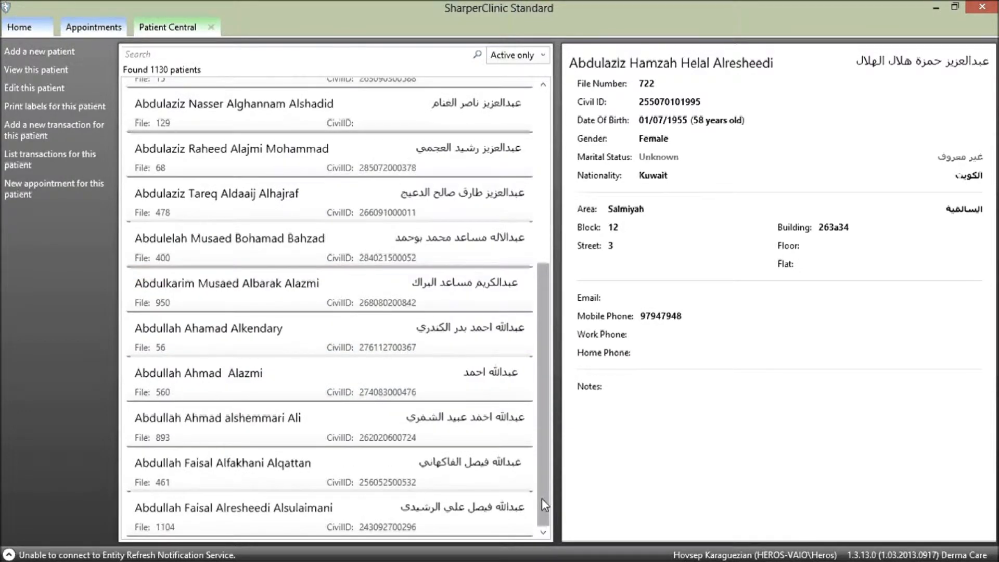
{"action": "left_click_drag", "start_coordinate": [541, 476], "coordinate": [537, 307]}
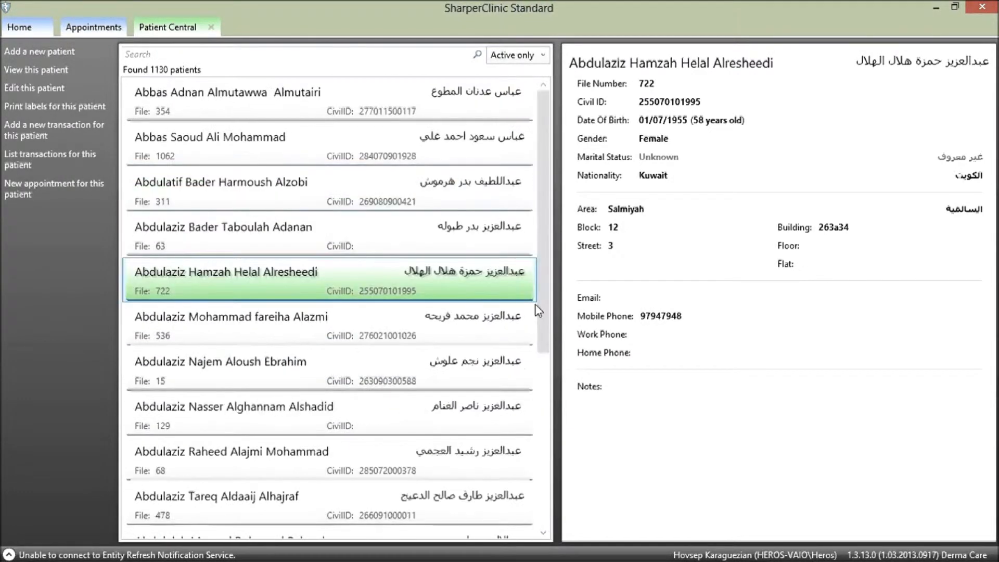
{"action": "left_click", "coordinate": [539, 401]}
{"action": "left_click_drag", "start_coordinate": [539, 497], "coordinate": [536, 301]}
{"action": "left_click", "coordinate": [175, 55]}
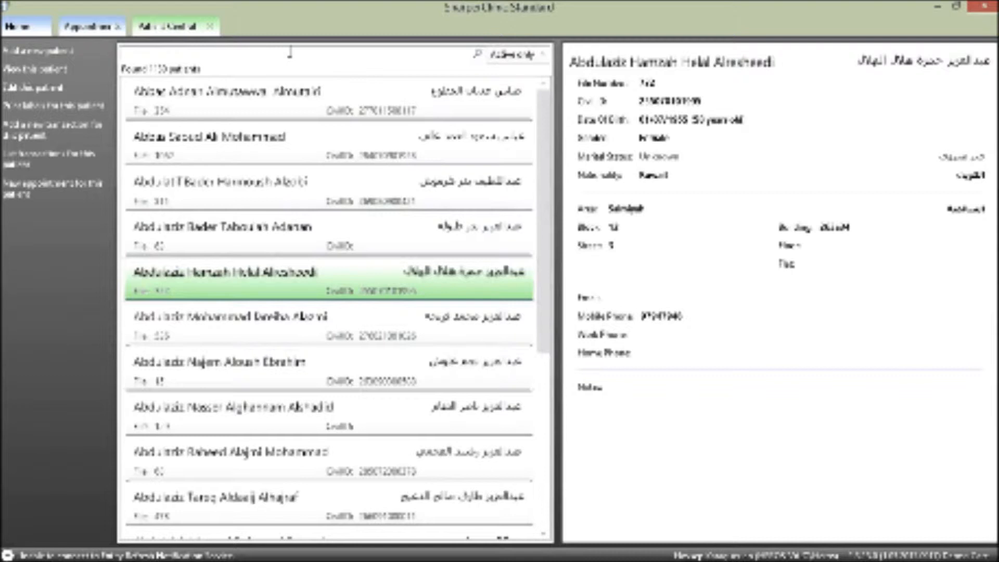
Search patients by a number, review both matches, then filter by a patient's first name.
{"action": "type", "text": "1134"}
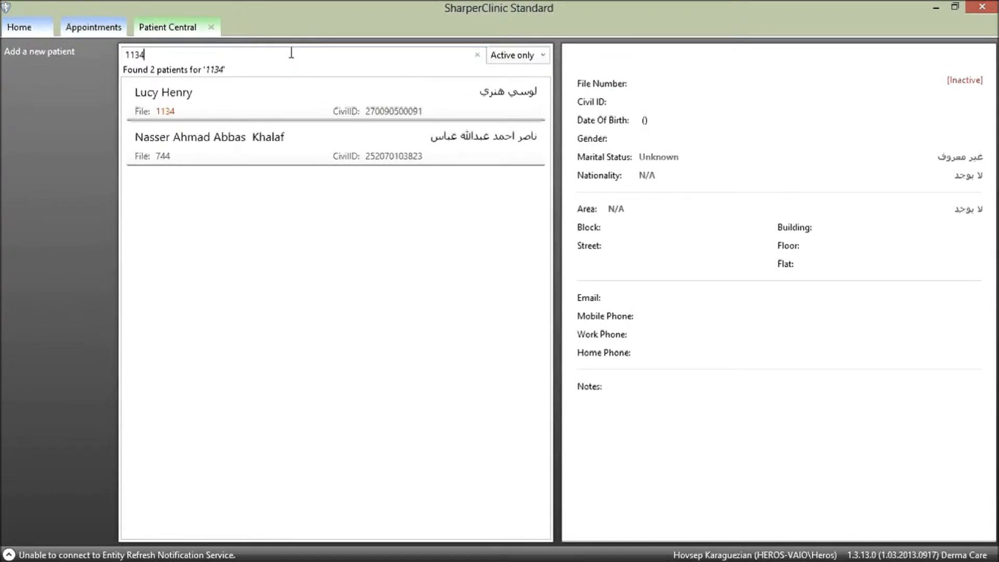
{"action": "left_click", "coordinate": [164, 105]}
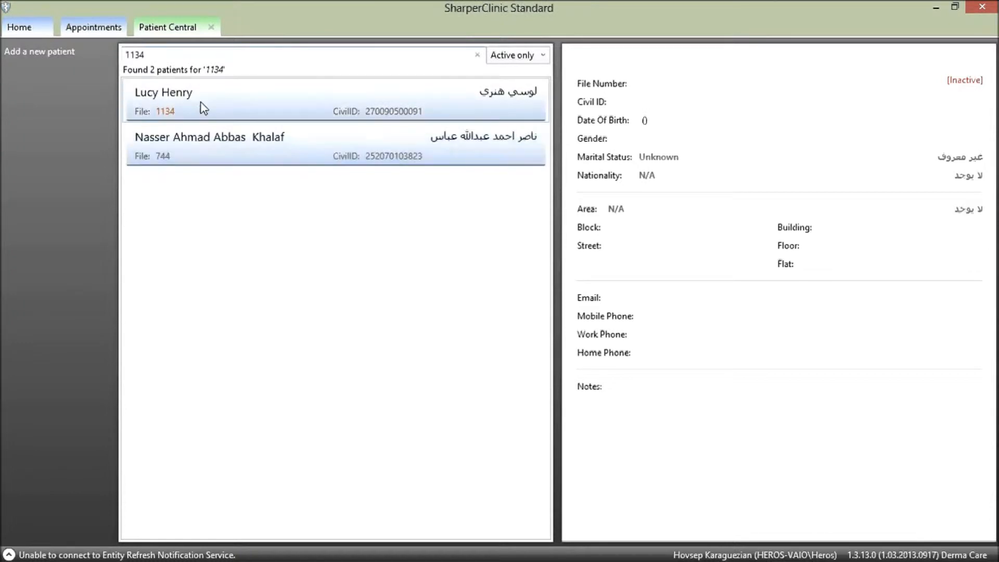
{"action": "left_click", "coordinate": [214, 141]}
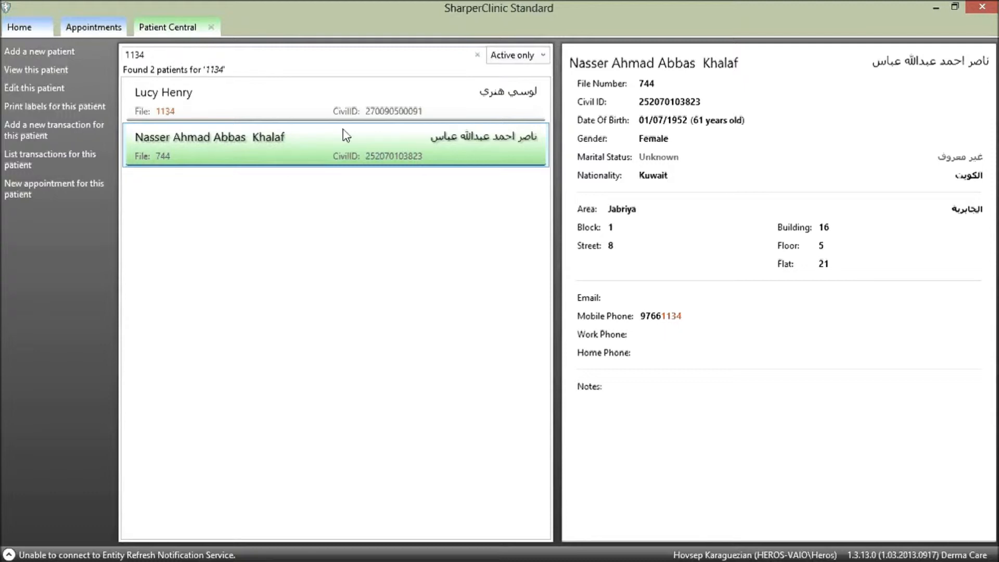
{"action": "left_click", "coordinate": [195, 54]}
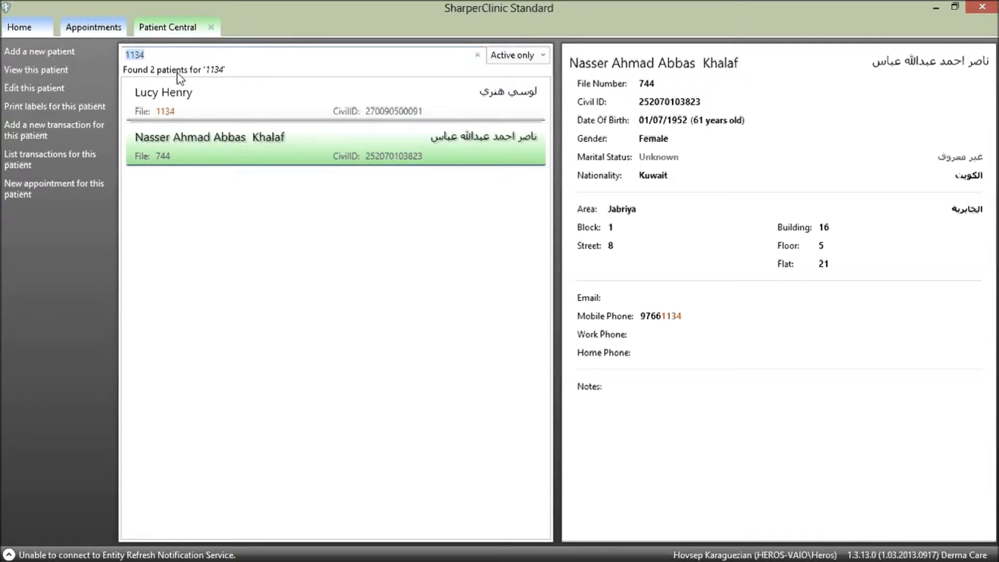
{"action": "type", "text": "lucy"}
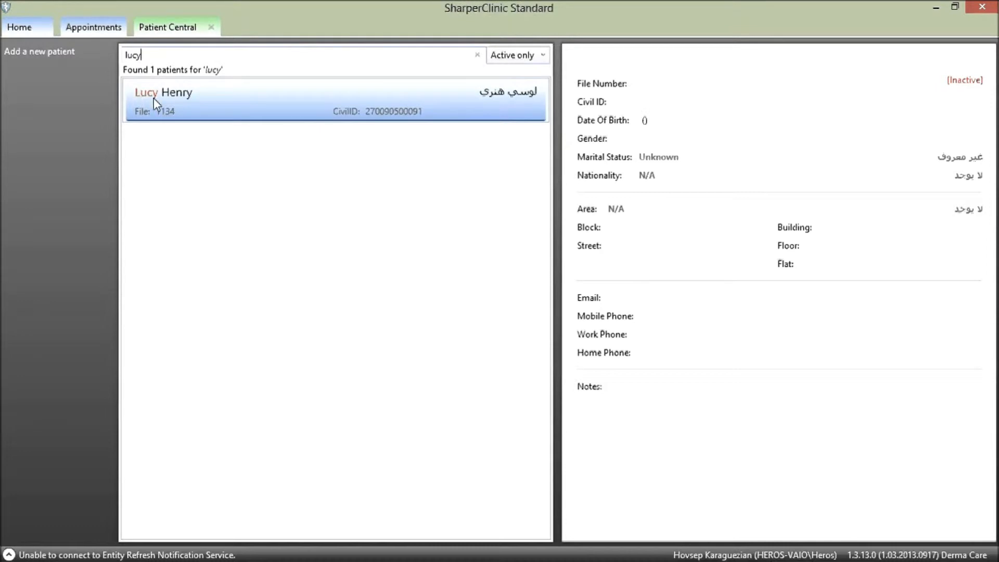
Replace the search term with a partial number to narrow the list to one patient.
{"action": "double_click", "coordinate": [128, 57]}
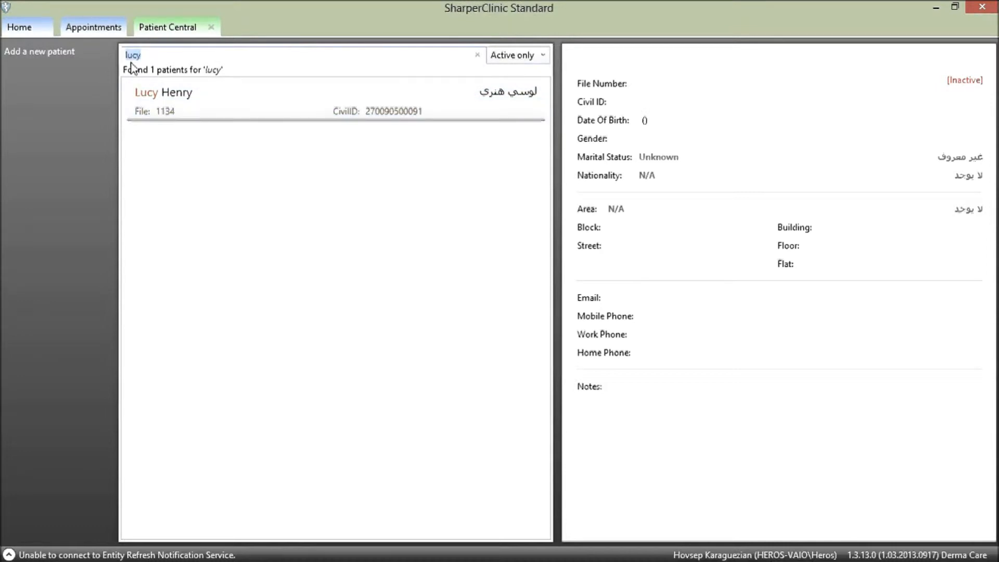
{"action": "type", "text": "654"}
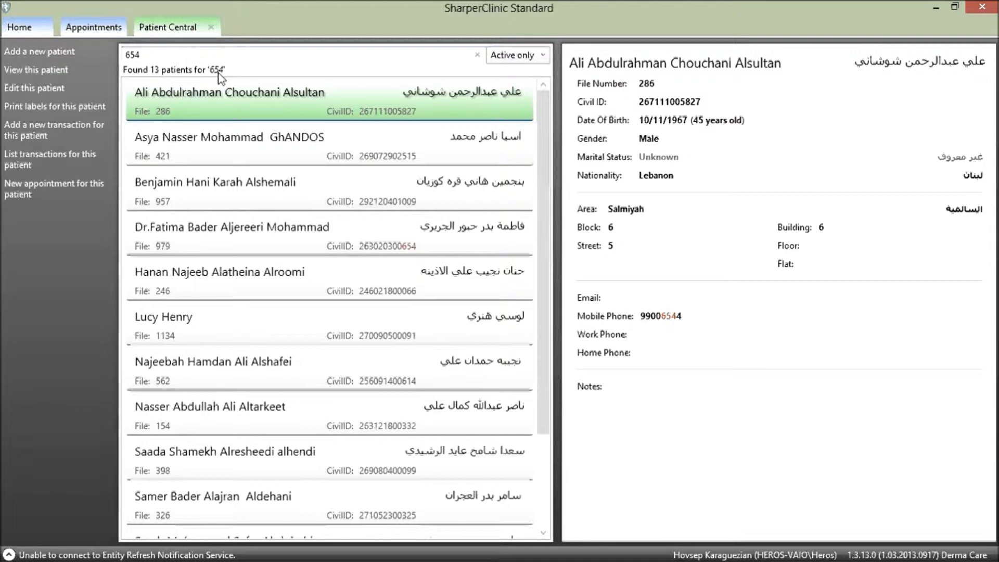
{"action": "type", "text": "9"}
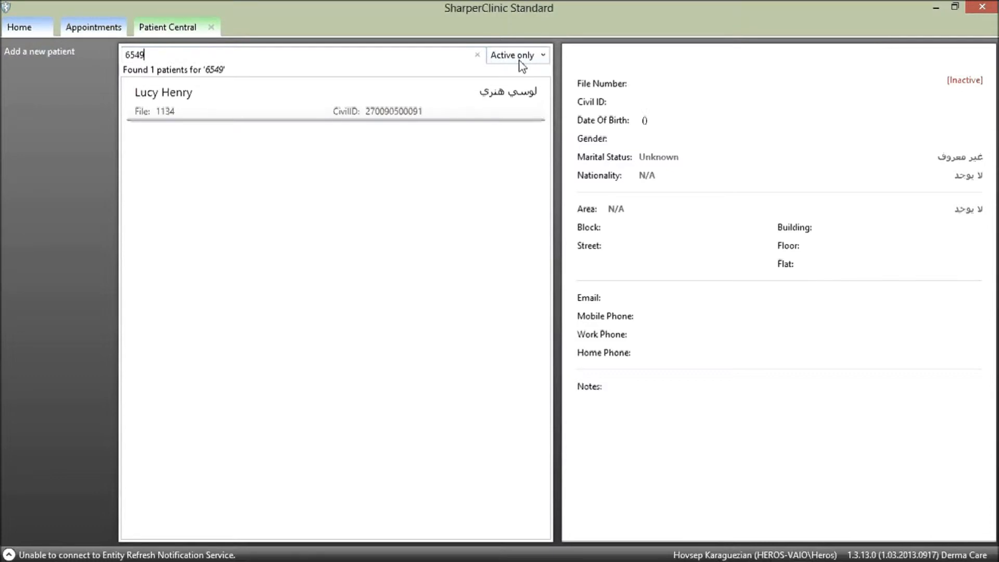
{"action": "left_click_drag", "start_coordinate": [189, 55], "coordinate": [104, 50]}
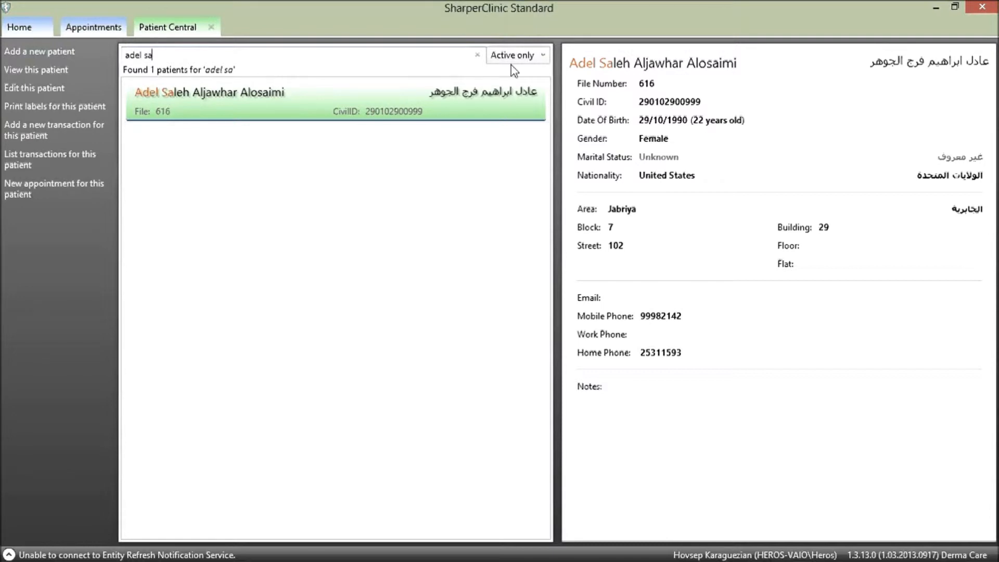
Search a partial patient name with All patients included, then restore Active only and clear the search.
{"action": "left_click", "coordinate": [541, 54]}
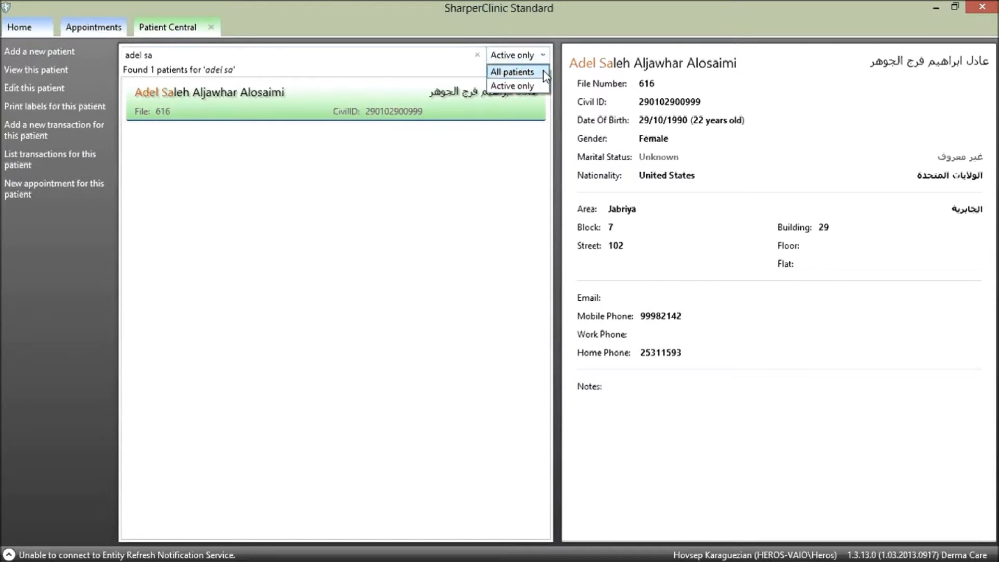
{"action": "left_click", "coordinate": [544, 72]}
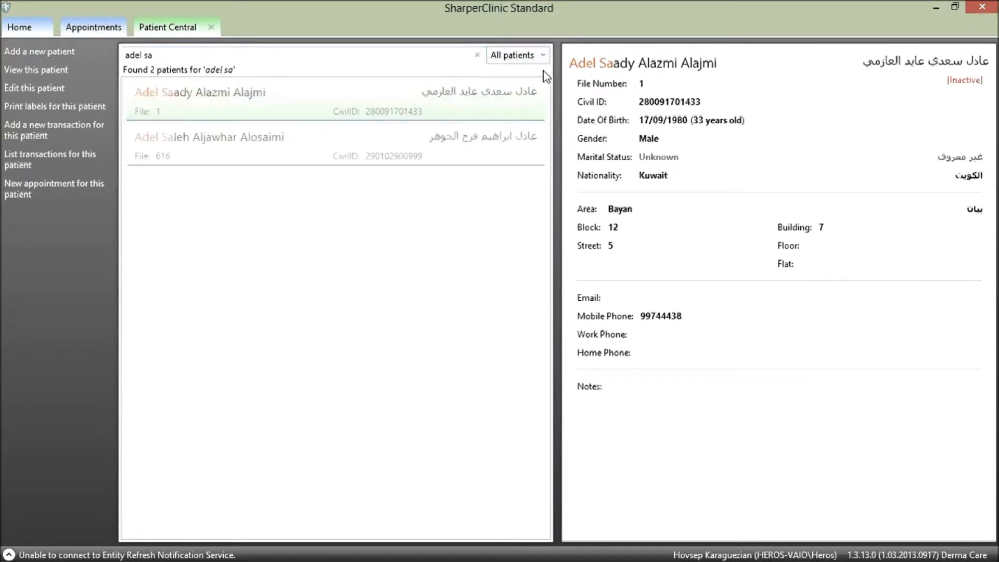
{"action": "left_click", "coordinate": [247, 101]}
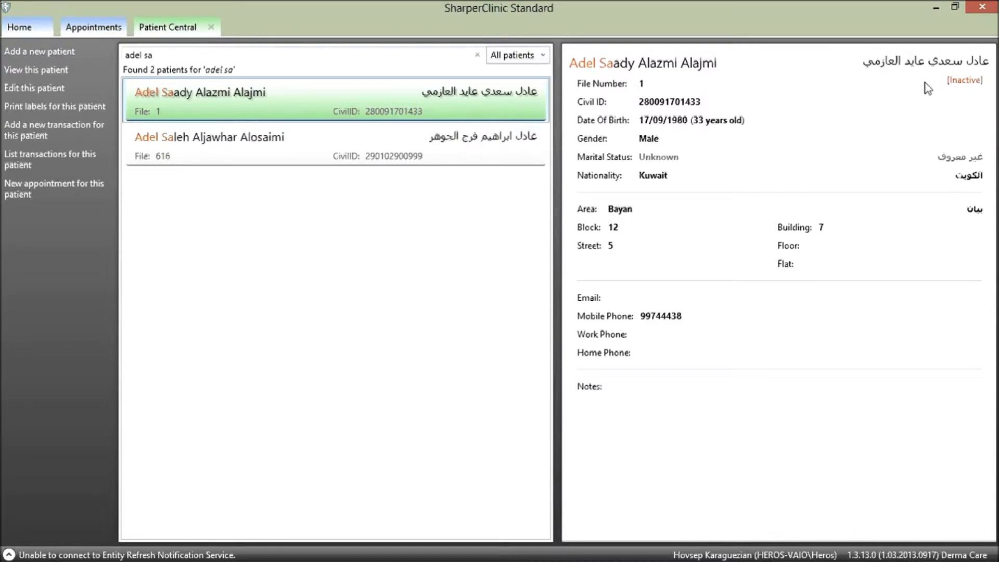
{"action": "left_click", "coordinate": [515, 56]}
{"action": "left_click", "coordinate": [508, 82]}
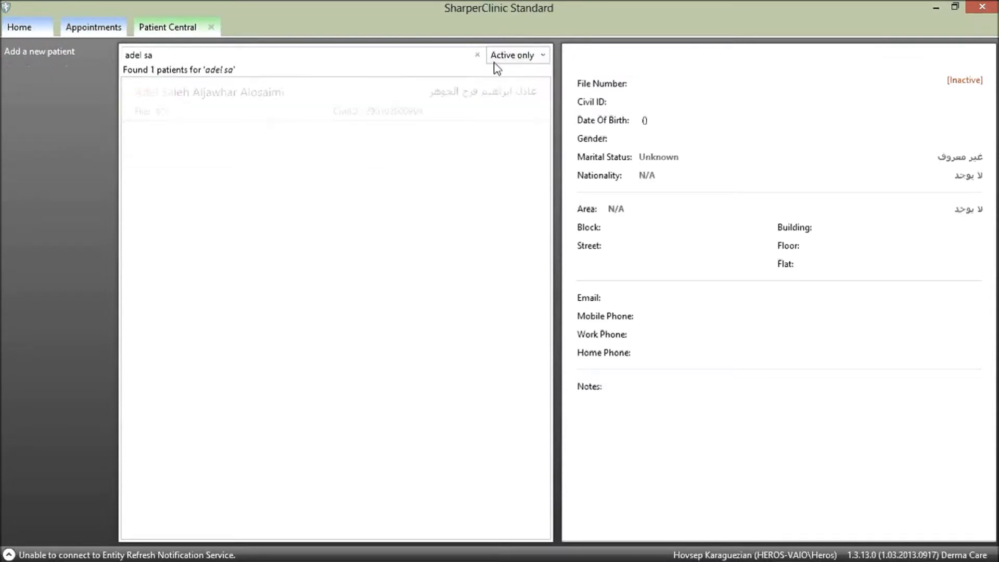
{"action": "left_click", "coordinate": [477, 55]}
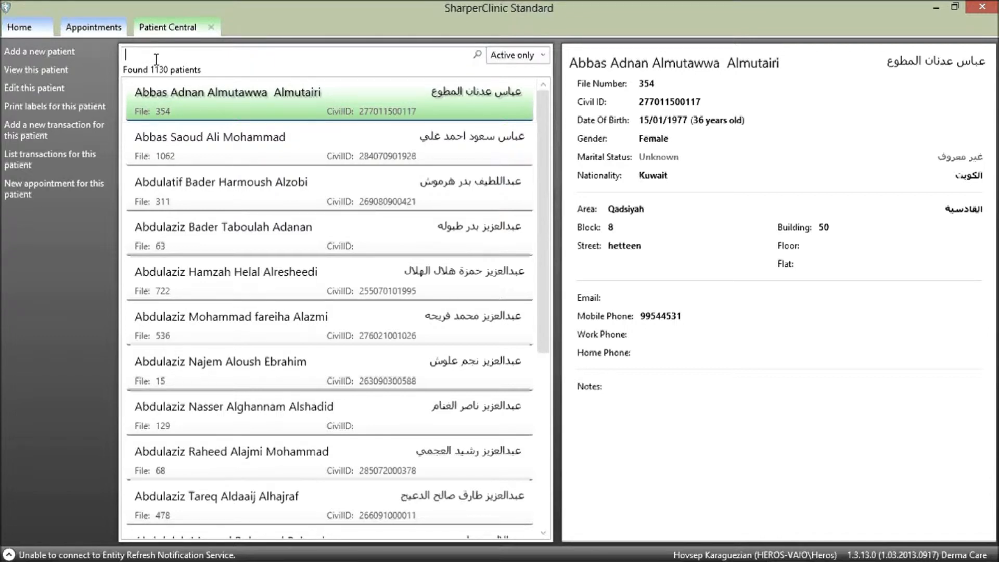
Open the selected patient's full demographics record in its own tab.
{"action": "left_click", "coordinate": [364, 273]}
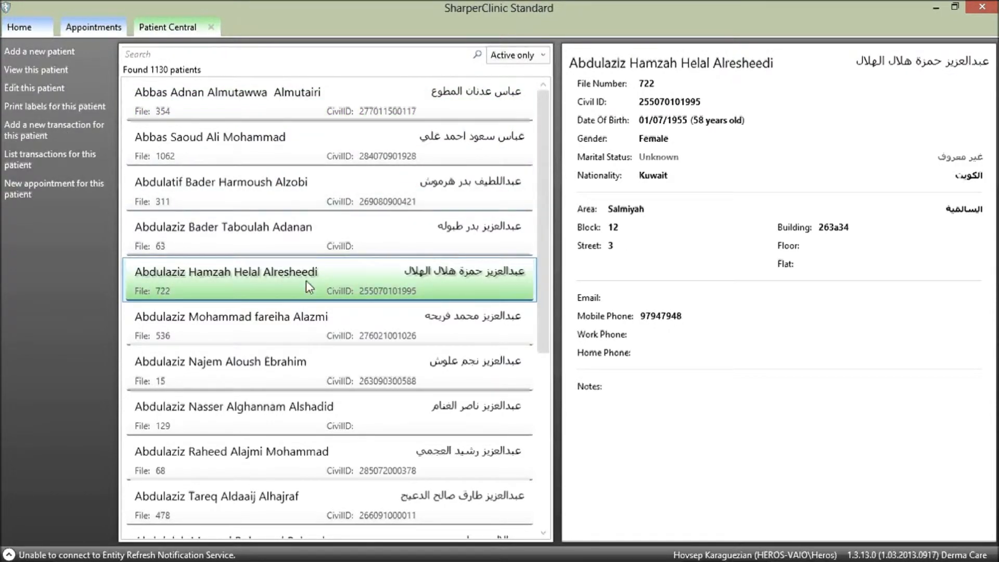
{"action": "left_click", "coordinate": [36, 70]}
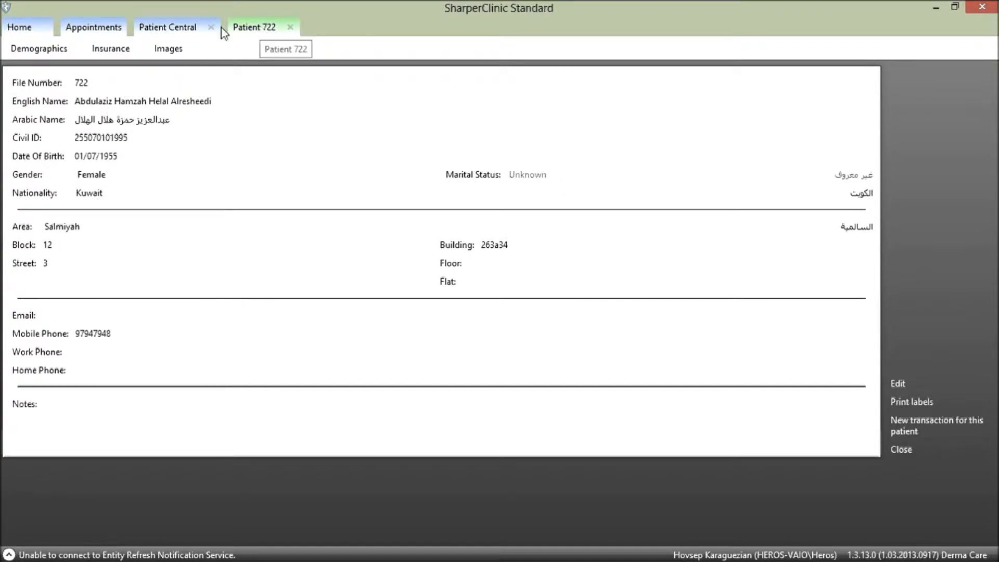
Glance at the calendar and patient list, then return to the record's Insurance details.
{"action": "left_click", "coordinate": [98, 29]}
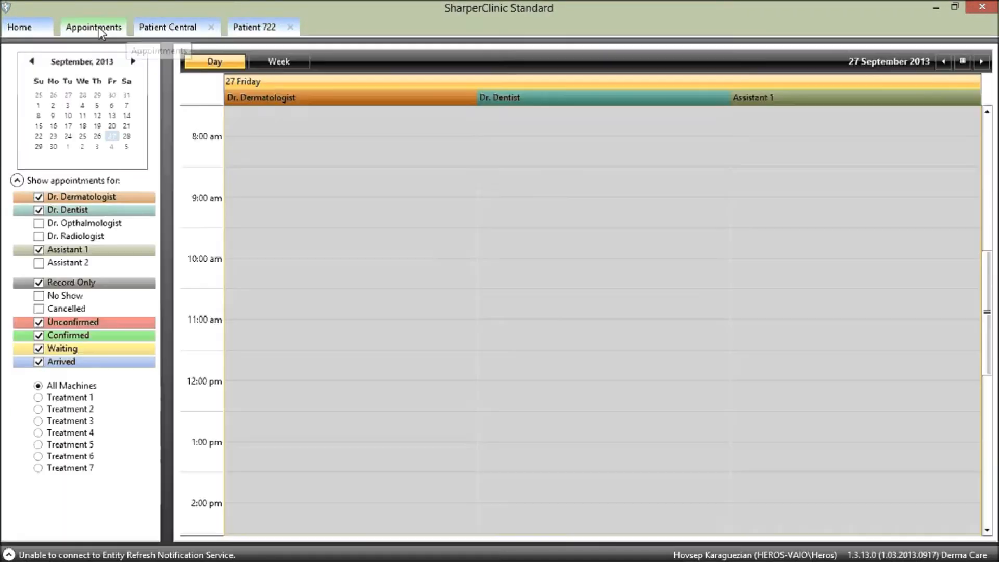
{"action": "left_click", "coordinate": [163, 29]}
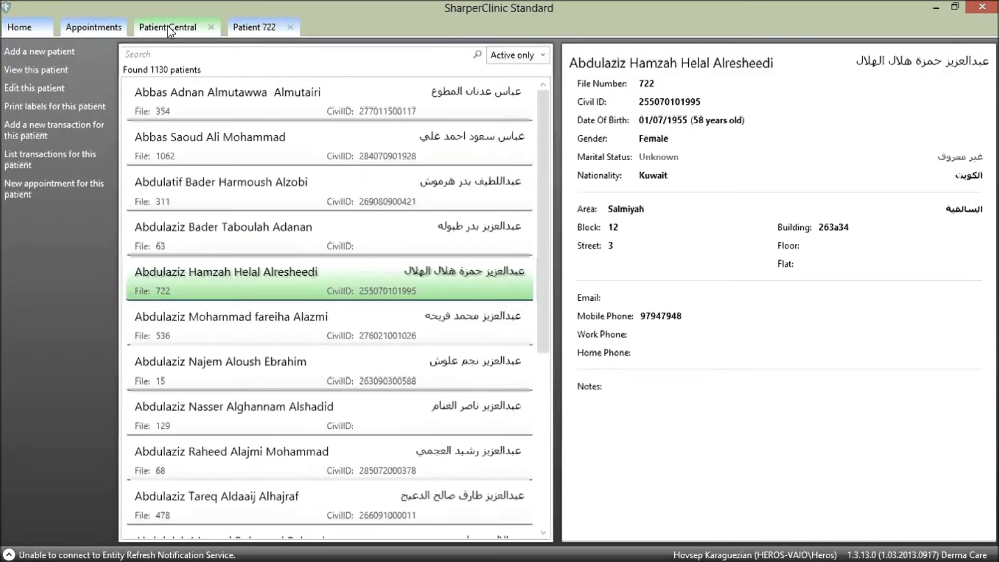
{"action": "left_click", "coordinate": [255, 31]}
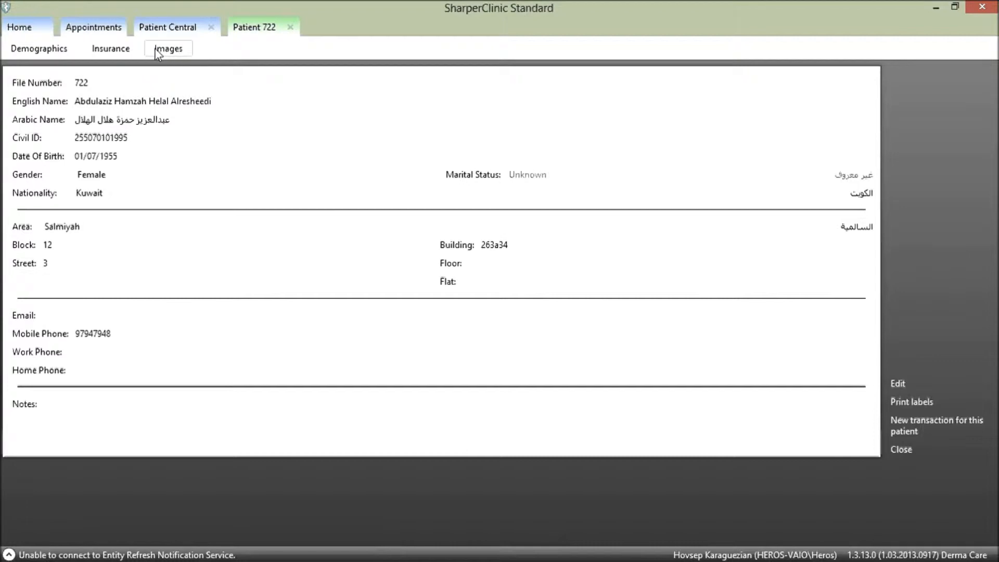
{"action": "left_click", "coordinate": [120, 52]}
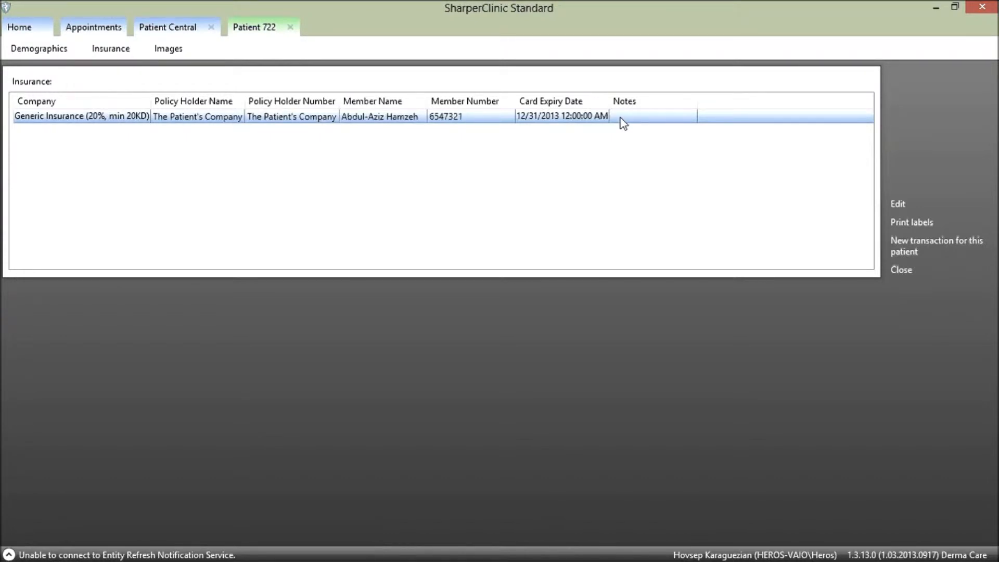
View the 01.png and 02.png x-rays from the Images list, closing each viewer.
{"action": "left_click", "coordinate": [172, 51]}
{"action": "left_click", "coordinate": [159, 120]}
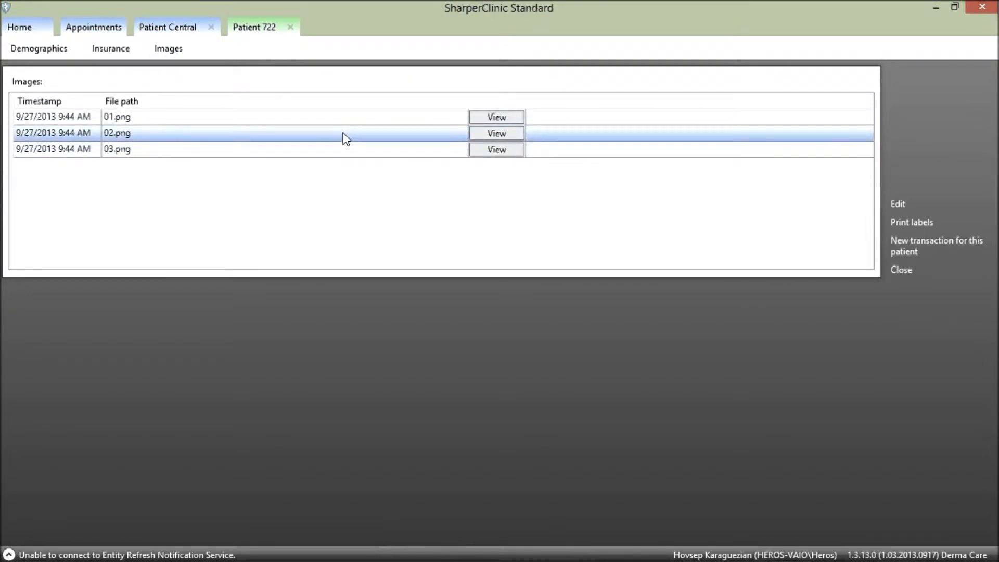
{"action": "left_click", "coordinate": [495, 118]}
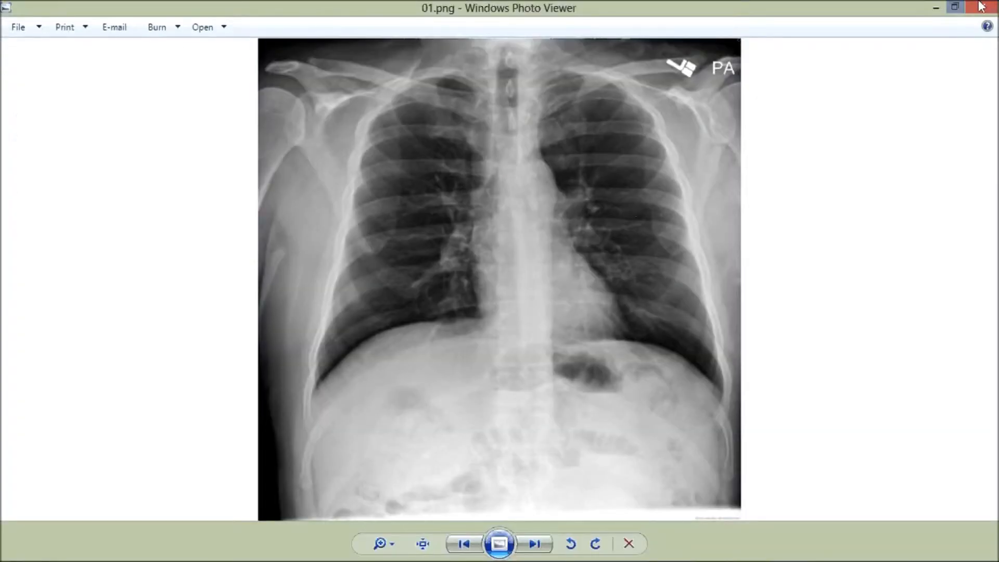
{"action": "left_click", "coordinate": [985, 6]}
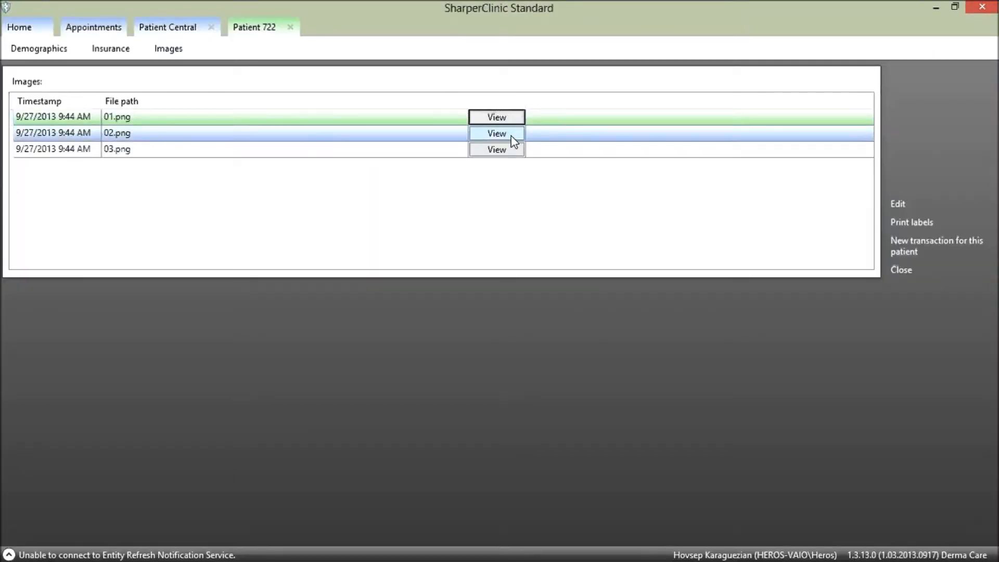
{"action": "left_click", "coordinate": [512, 136]}
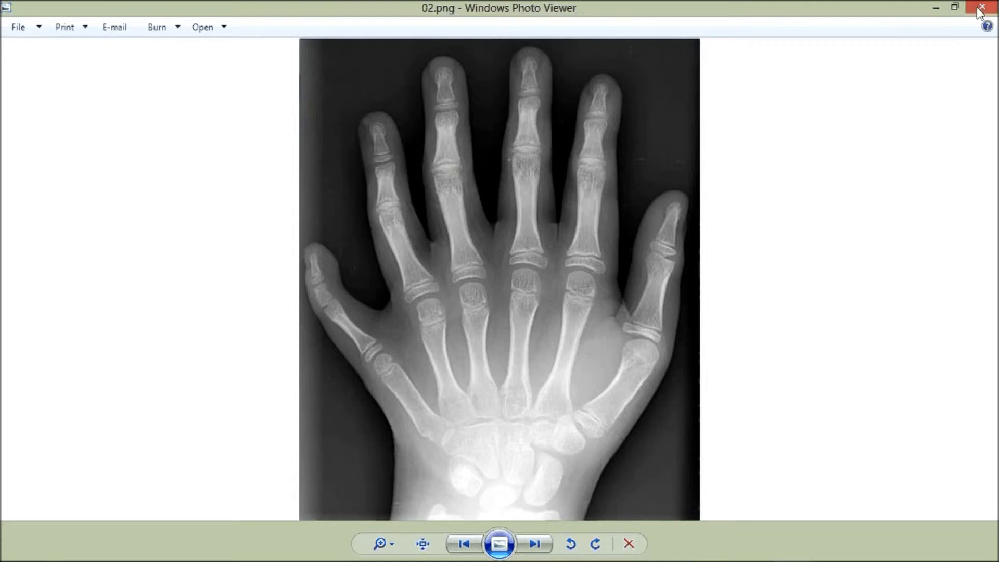
{"action": "left_click", "coordinate": [981, 8]}
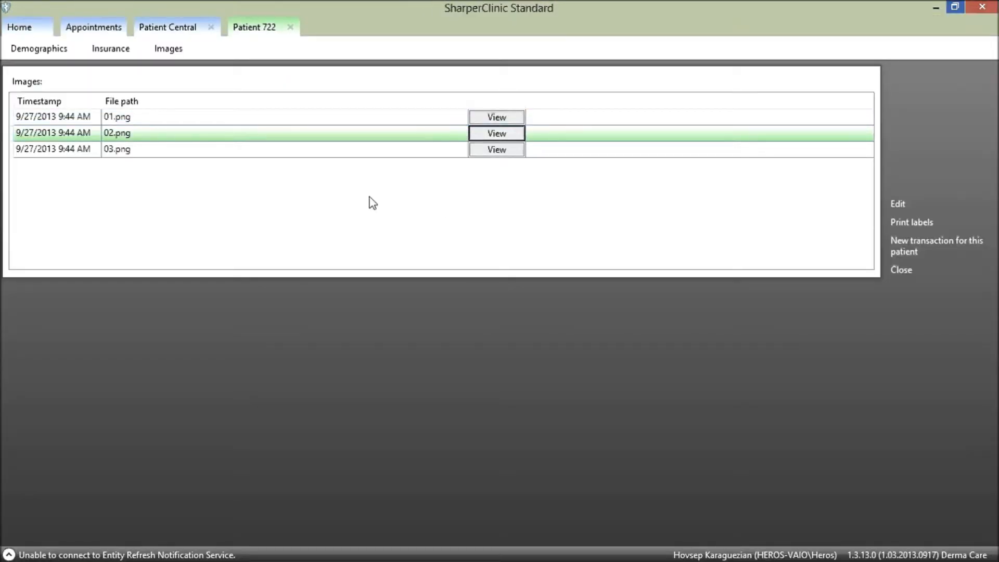
Switch the patient record back to its Demographics section.
{"action": "left_click", "coordinate": [43, 49]}
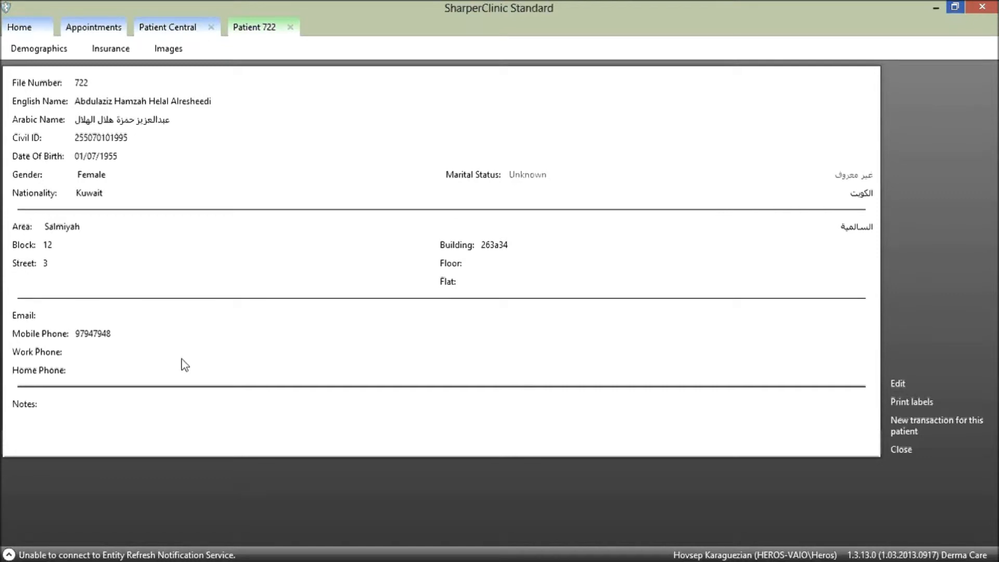
Edit the record to add the work phone number, review Insurance and Images, and save.
{"action": "left_click", "coordinate": [899, 385]}
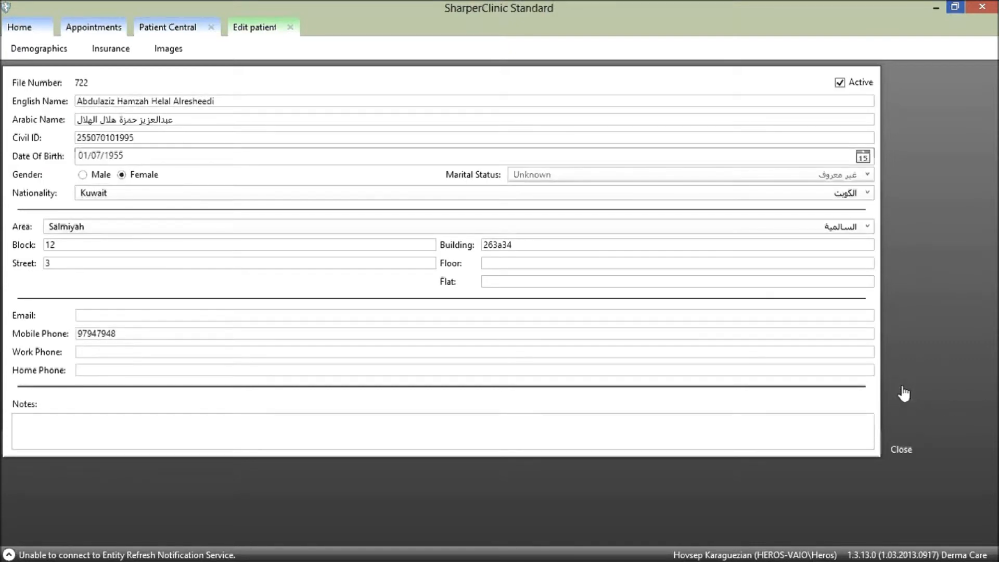
{"action": "left_click", "coordinate": [143, 353]}
{"action": "key", "text": "Tab"}
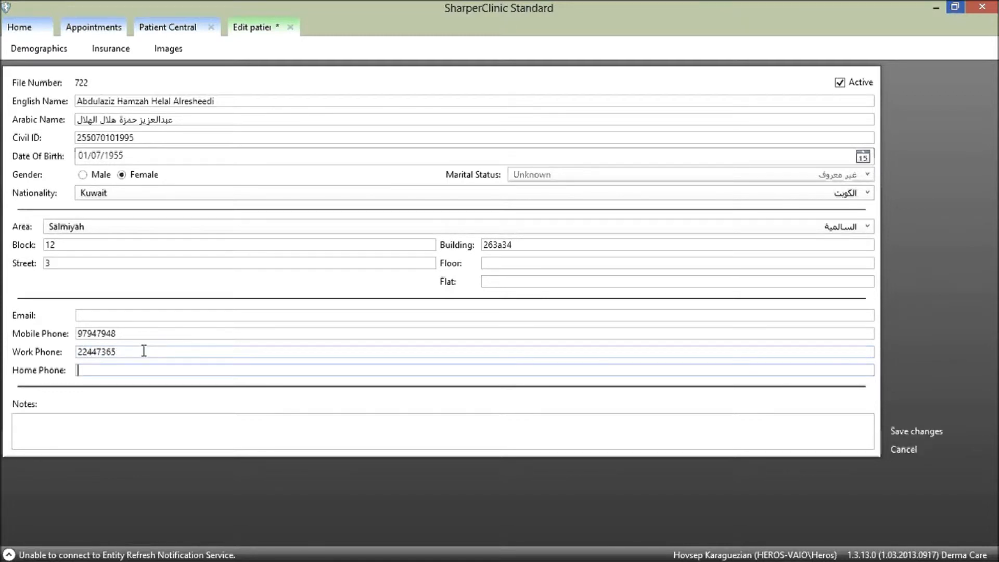
{"action": "left_click", "coordinate": [116, 52]}
{"action": "left_click", "coordinate": [108, 131]}
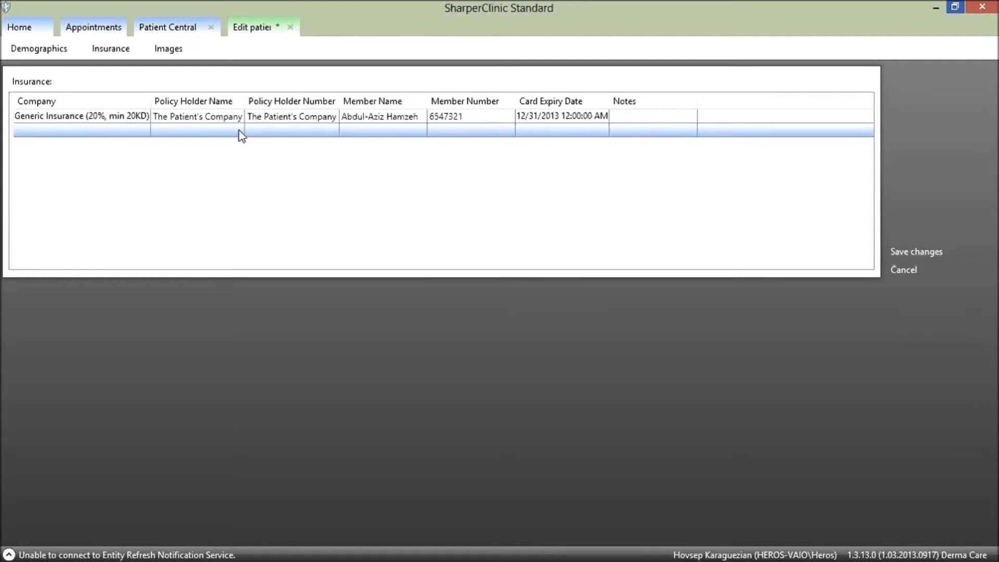
{"action": "left_click", "coordinate": [180, 50]}
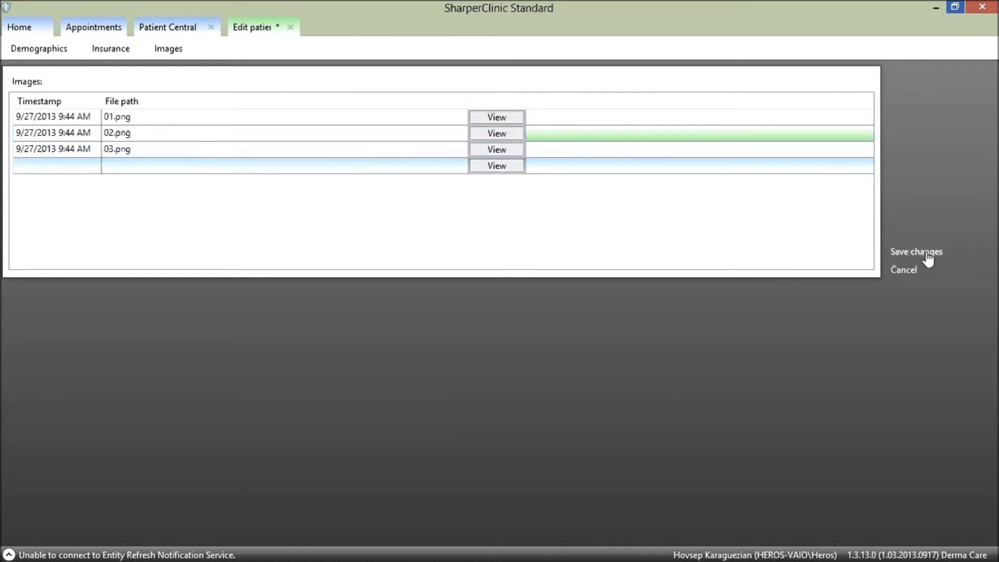
{"action": "left_click", "coordinate": [928, 252]}
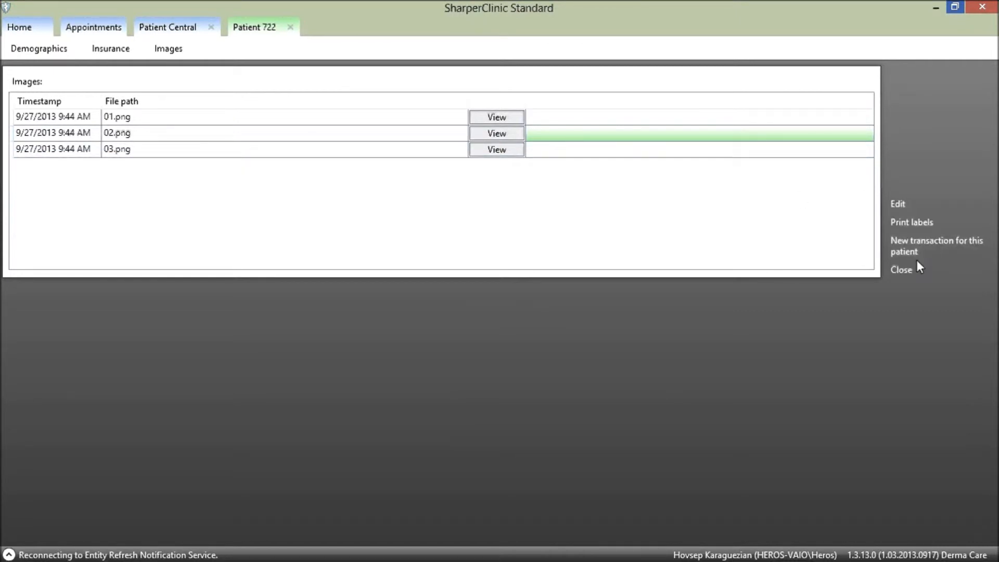
Close the saved record, check it in the patient list, and start a new patient.
{"action": "left_click", "coordinate": [915, 269]}
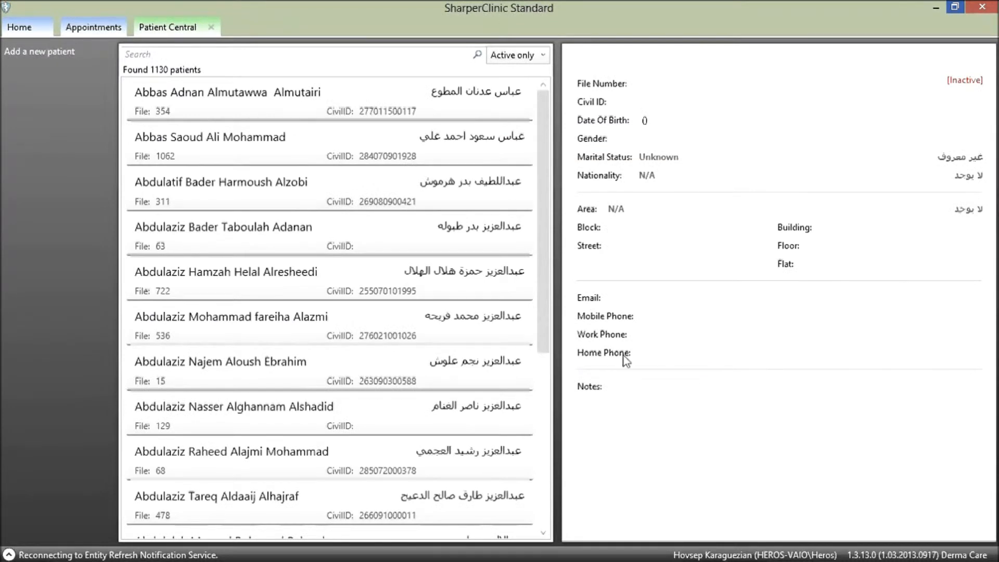
{"action": "left_click", "coordinate": [410, 284]}
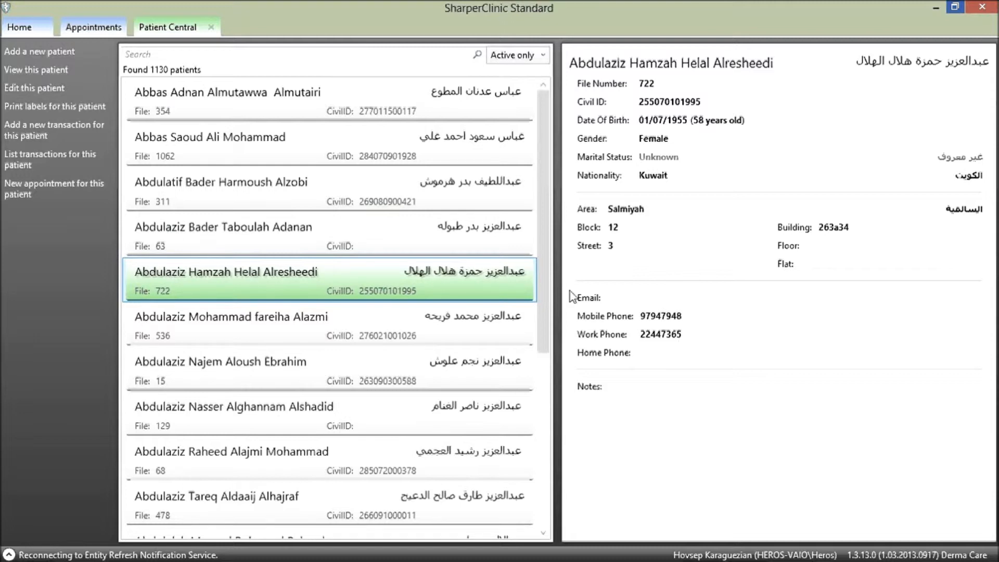
{"action": "left_click", "coordinate": [48, 52]}
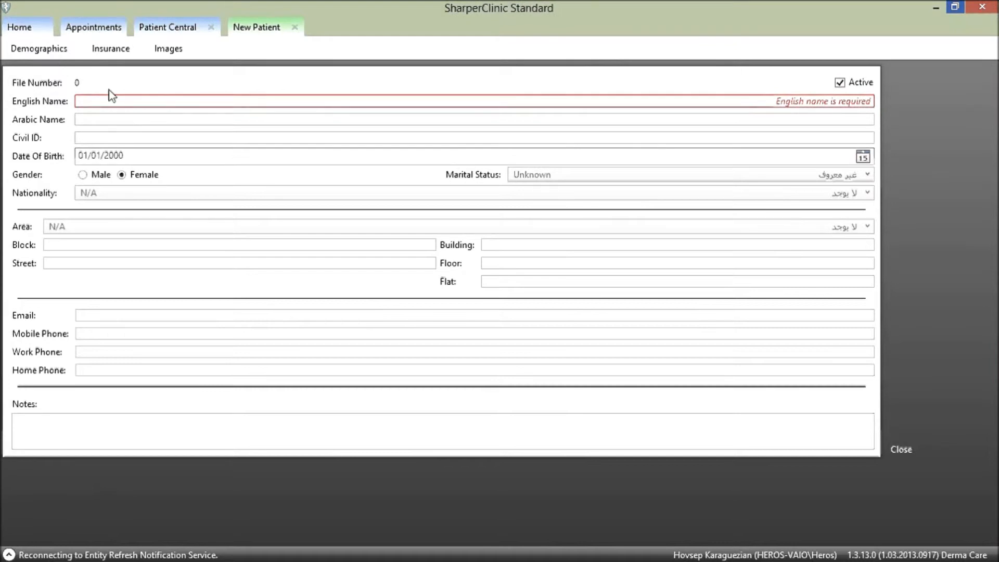
Enter the new patient's English name and its Arabic equivalent.
{"action": "left_click", "coordinate": [83, 99]}
{"action": "mouse_move", "coordinate": [803, 109]}
{"action": "key", "text": "Tab"}
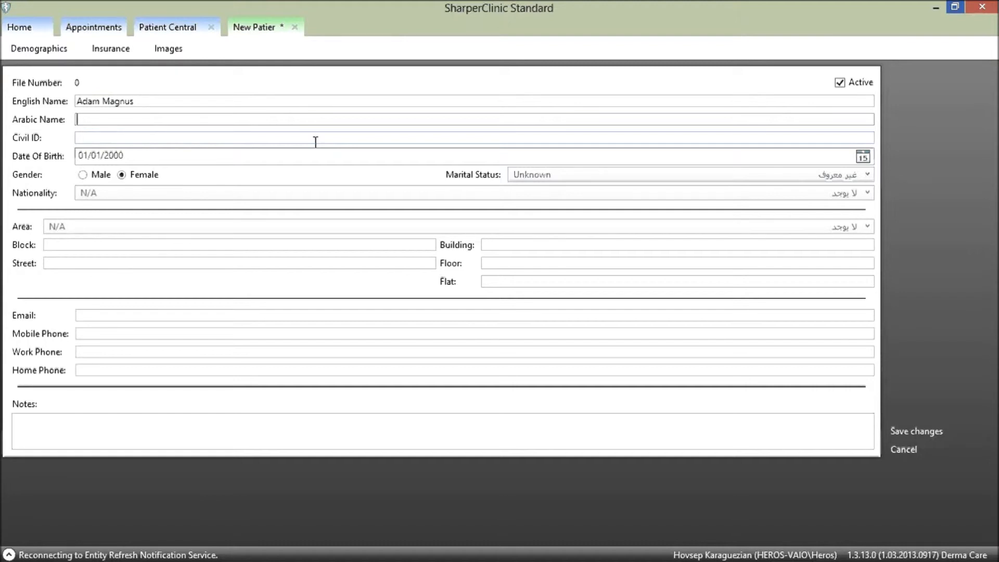
Enter an 8-digit Civil ID after erasing a mistyped entry, moving on to Date Of Birth.
{"action": "key", "text": "Tab"}
{"action": "type", "text": "eng"}
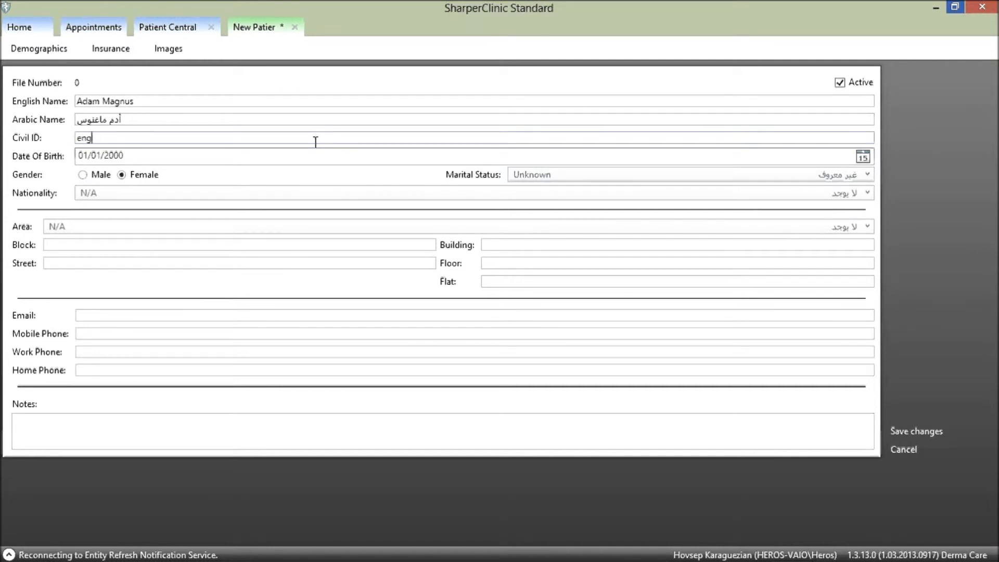
{"action": "type", "text": "lish"}
{"action": "key", "text": "BackSpace"}
{"action": "key", "text": "BackSpace"}
{"action": "key", "text": "BackSpace"}
{"action": "key", "text": "BackSpace"}
{"action": "key", "text": "BackSpace"}
{"action": "key", "text": "BackSpace"}
{"action": "key", "text": "BackSpace"}
{"action": "type", "text": "12345678"}
{"action": "key", "text": "Tab"}
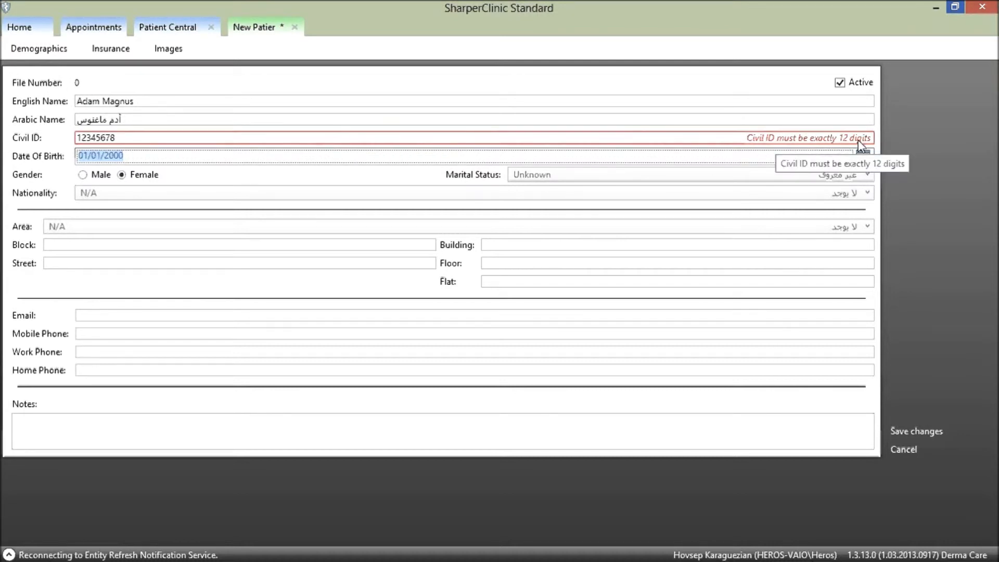
Replace the too-short Civil ID with a 12-digit ID, correct its last digit, then move to Date Of Birth.
{"action": "left_click_drag", "start_coordinate": [123, 138], "coordinate": [77, 138]}
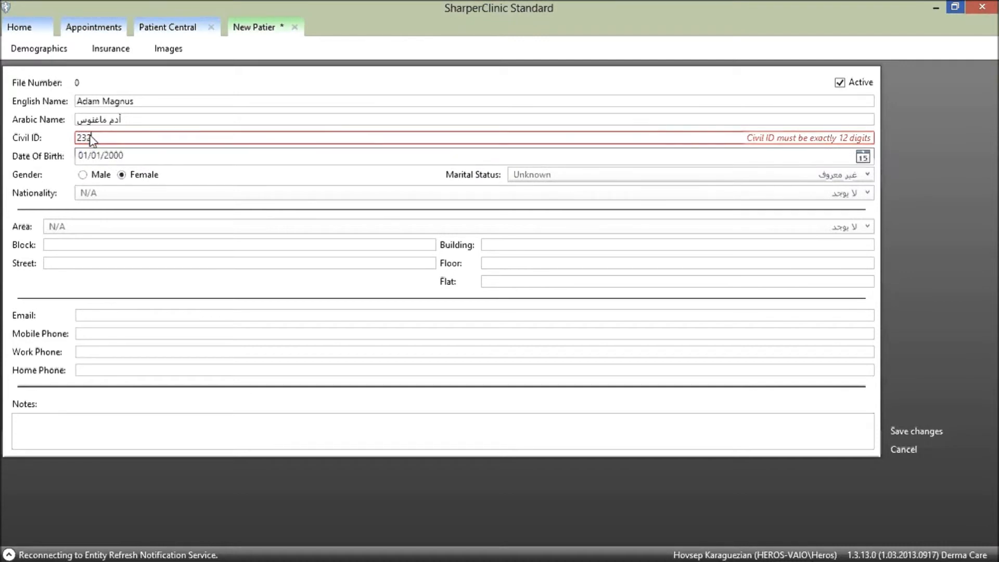
{"action": "key", "text": "Tab"}
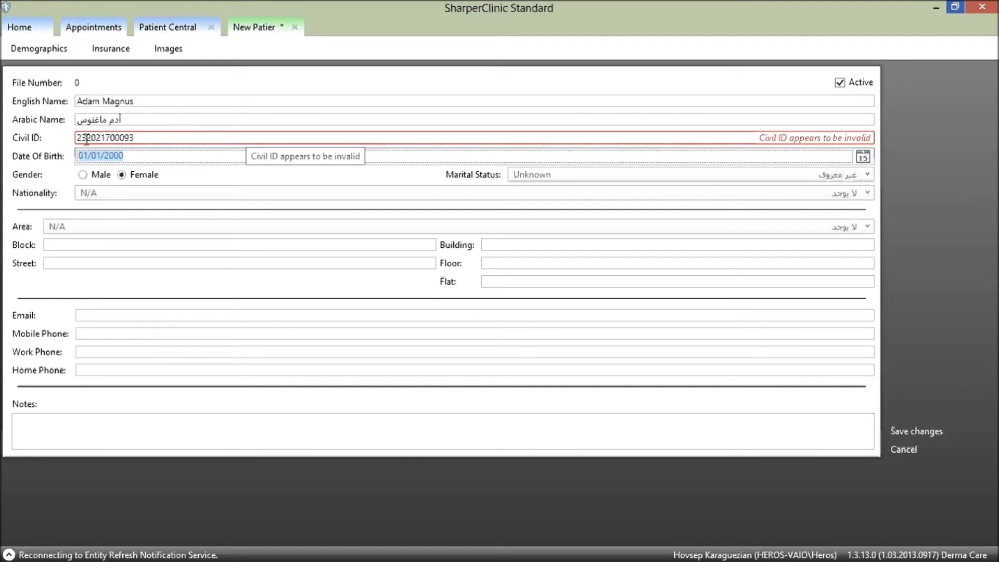
{"action": "left_click", "coordinate": [140, 138]}
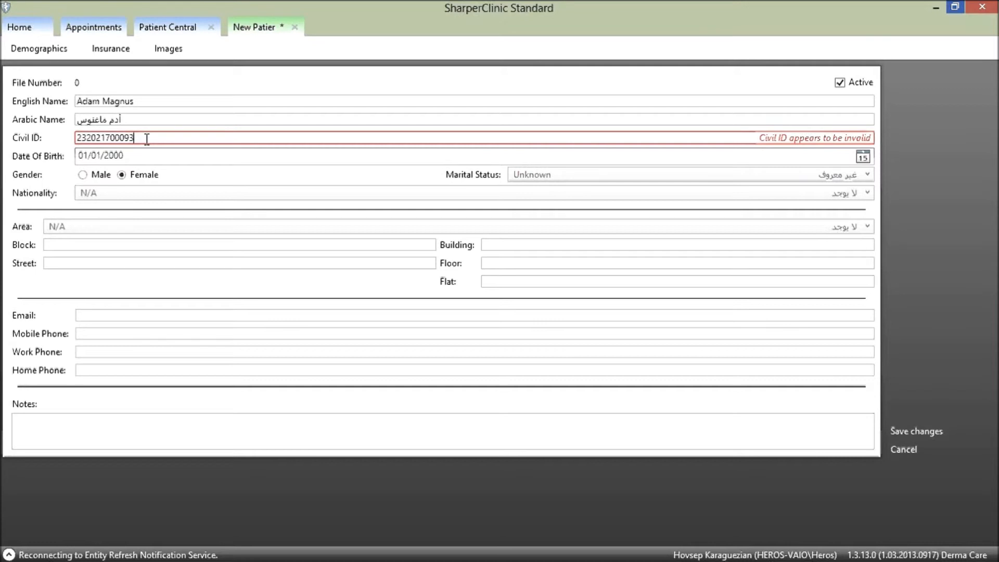
{"action": "key", "text": "BackSpace"}
{"action": "type", "text": "2"}
{"action": "key", "text": "Tab"}
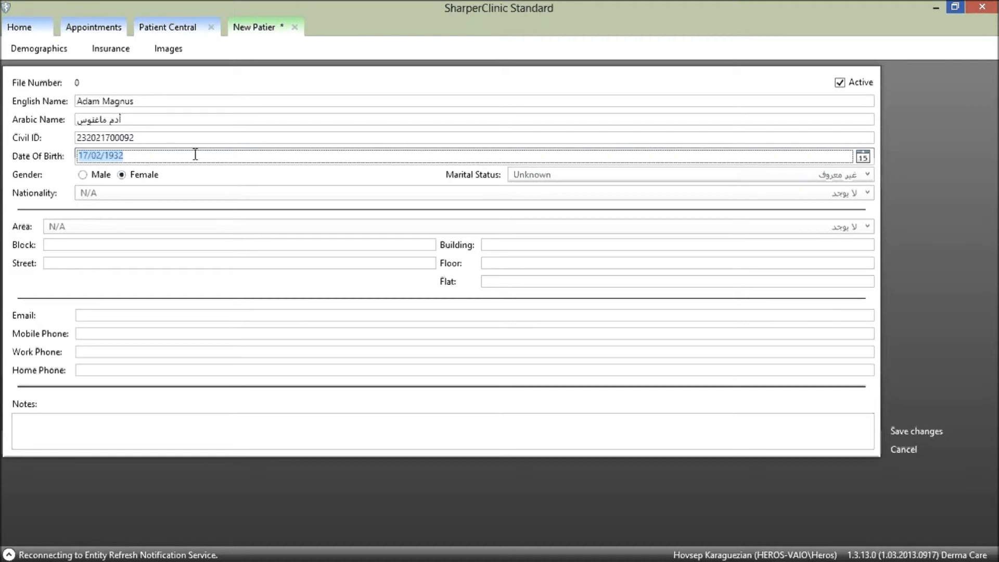
Set the marital status to Married and the area to Adan.
{"action": "left_click", "coordinate": [867, 177]}
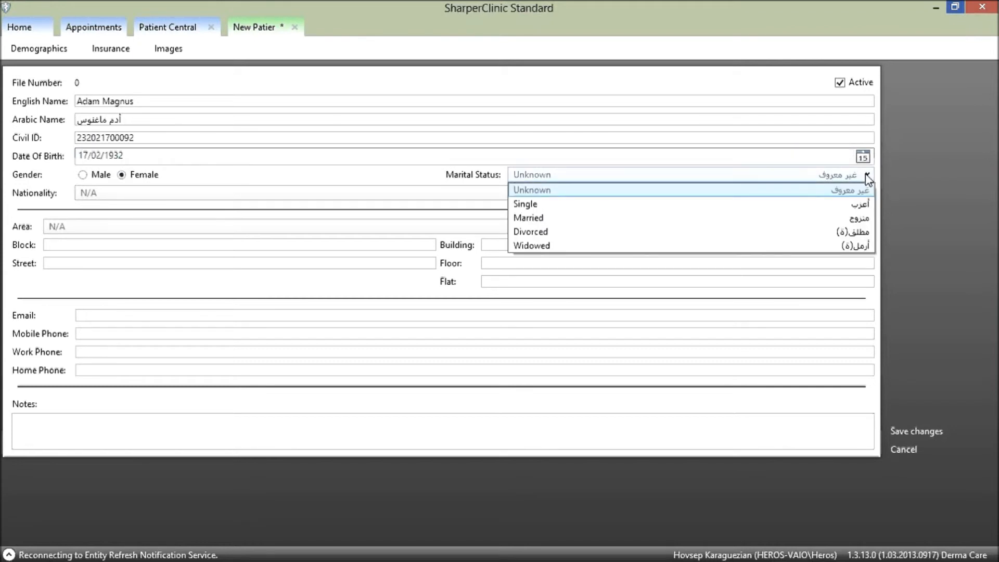
{"action": "left_click", "coordinate": [859, 218]}
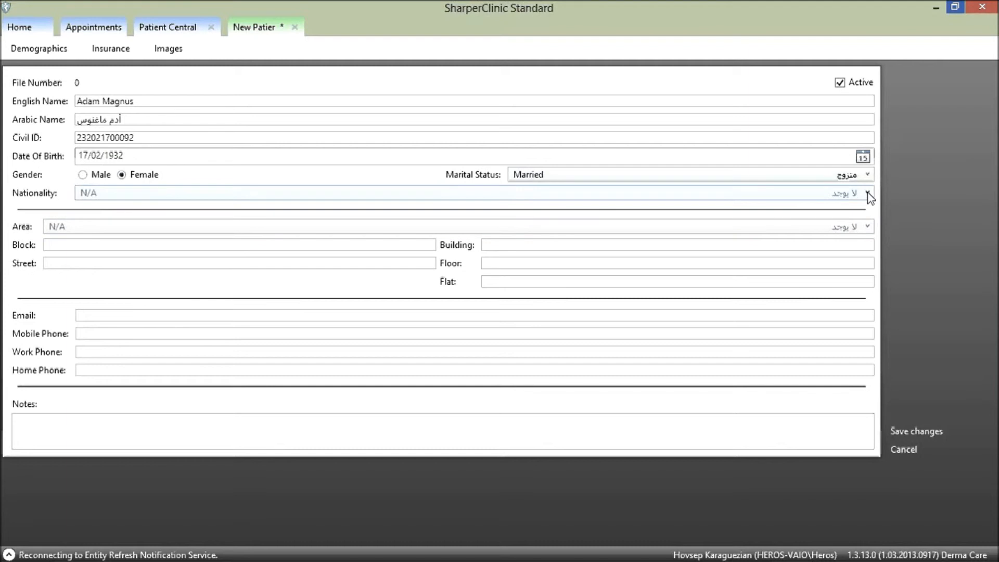
{"action": "left_click", "coordinate": [868, 195]}
{"action": "left_click", "coordinate": [869, 194]}
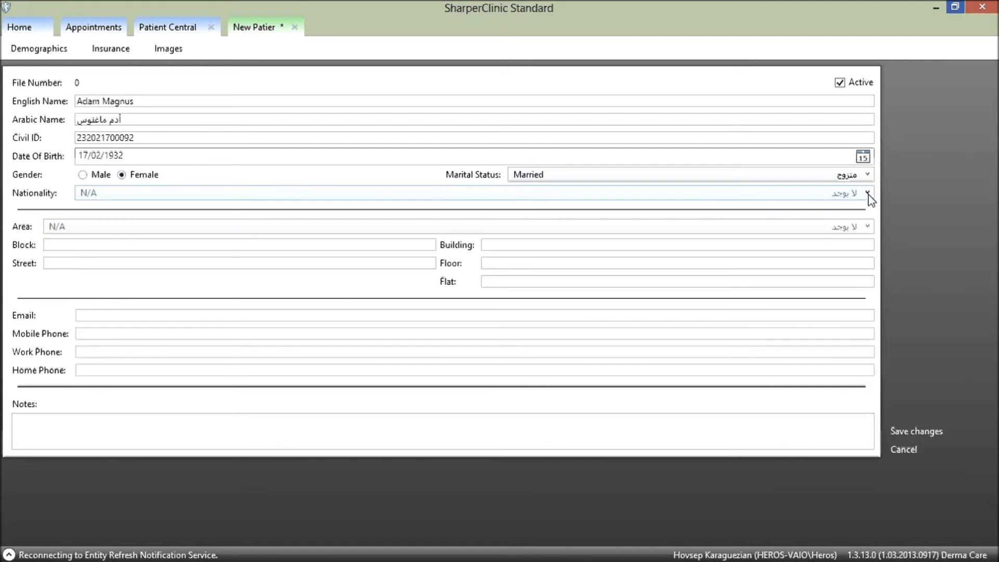
{"action": "left_click", "coordinate": [868, 227]}
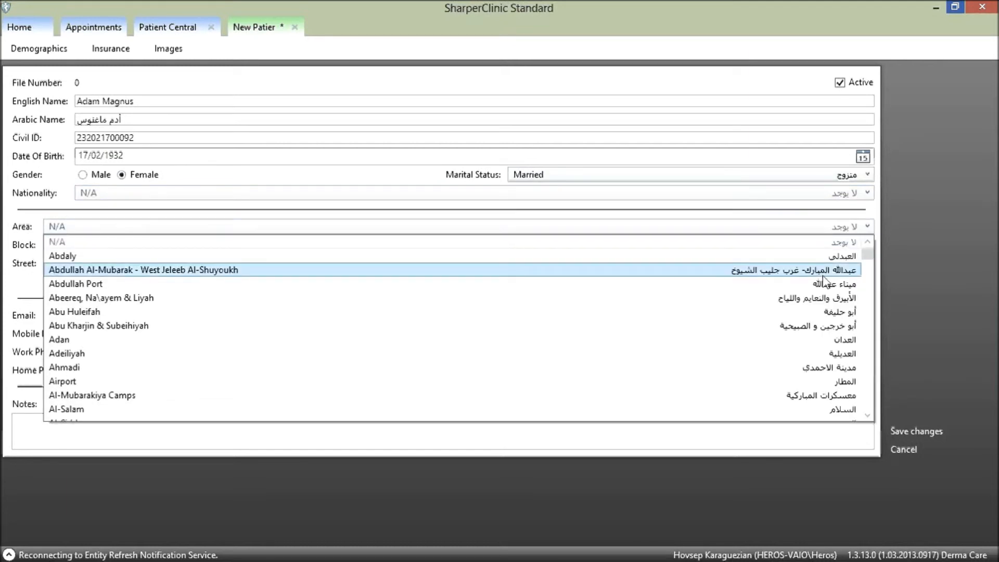
{"action": "left_click", "coordinate": [797, 343]}
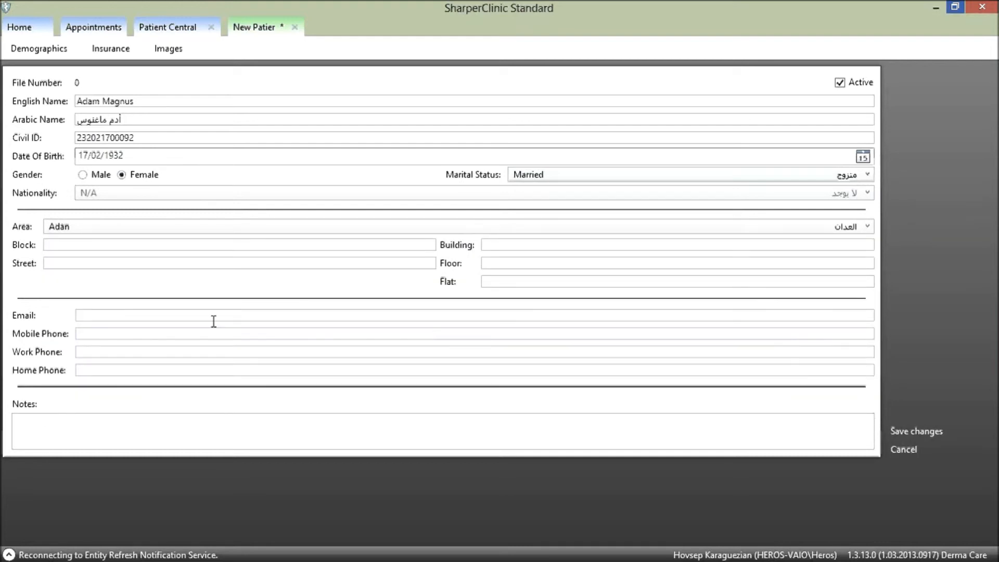
Enter the home phone number and the note 'Addtional Notes', then save the new patient.
{"action": "left_click", "coordinate": [99, 367]}
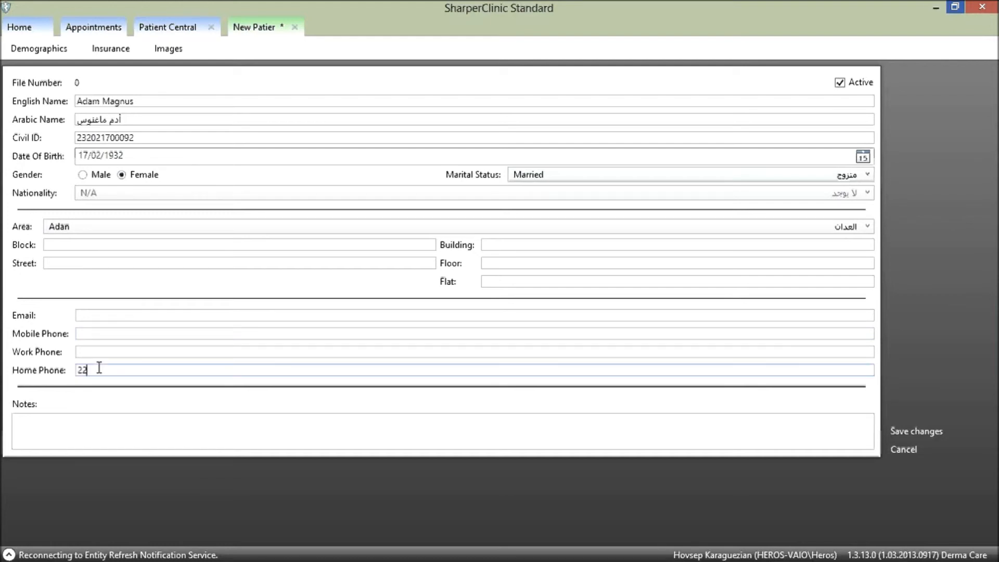
{"action": "key", "text": "BackSpace"}
{"action": "left_click", "coordinate": [164, 423]}
{"action": "type", "text": "Addtional Mo"}
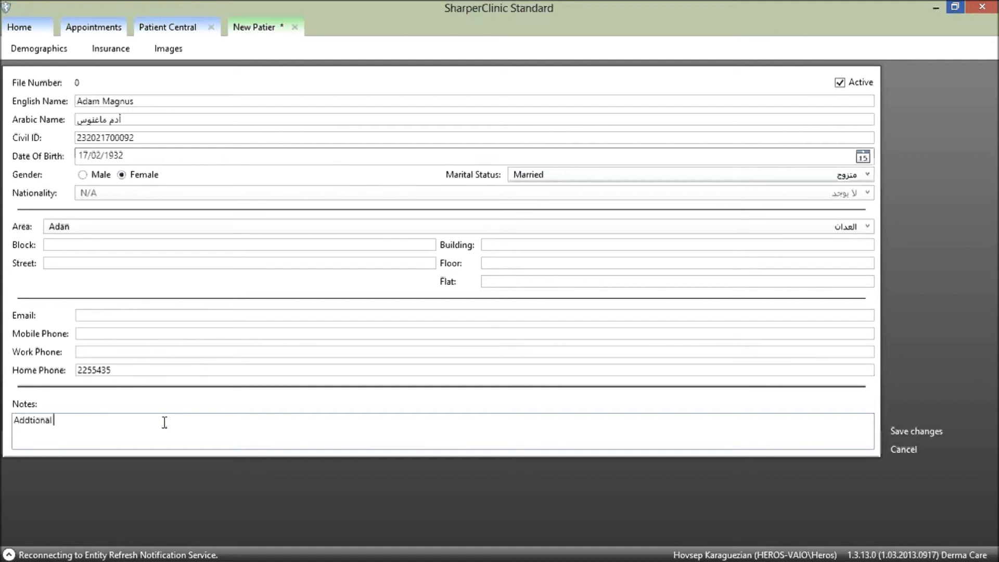
{"action": "key", "text": "BackSpace"}
{"action": "key", "text": "BackSpace"}
{"action": "type", "text": "Notes"}
{"action": "left_click", "coordinate": [919, 433]}
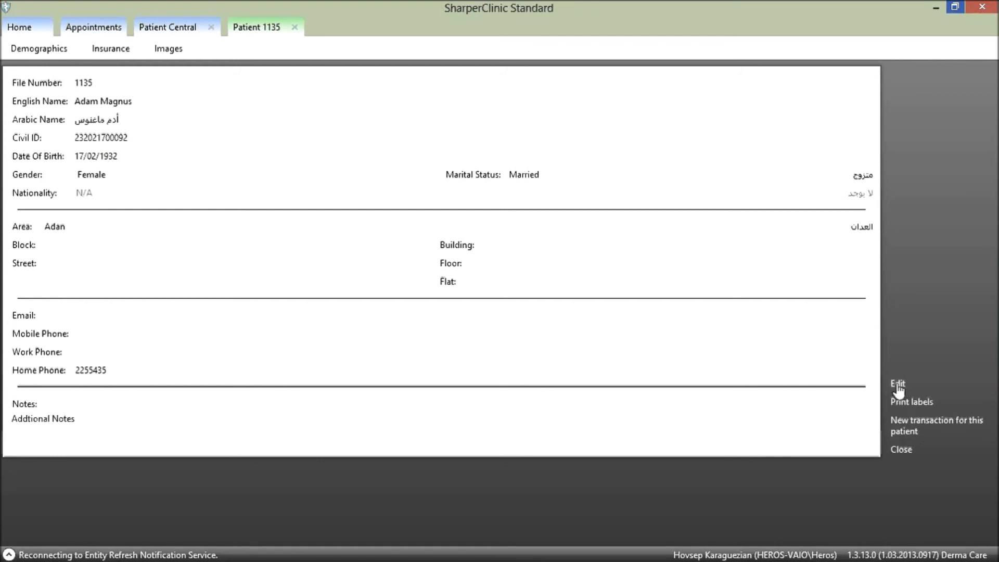
Close the record, search Patient Central by the patient's surname and open the single match, File 1135.
{"action": "left_click", "coordinate": [902, 451]}
{"action": "type", "text": "magnus"}
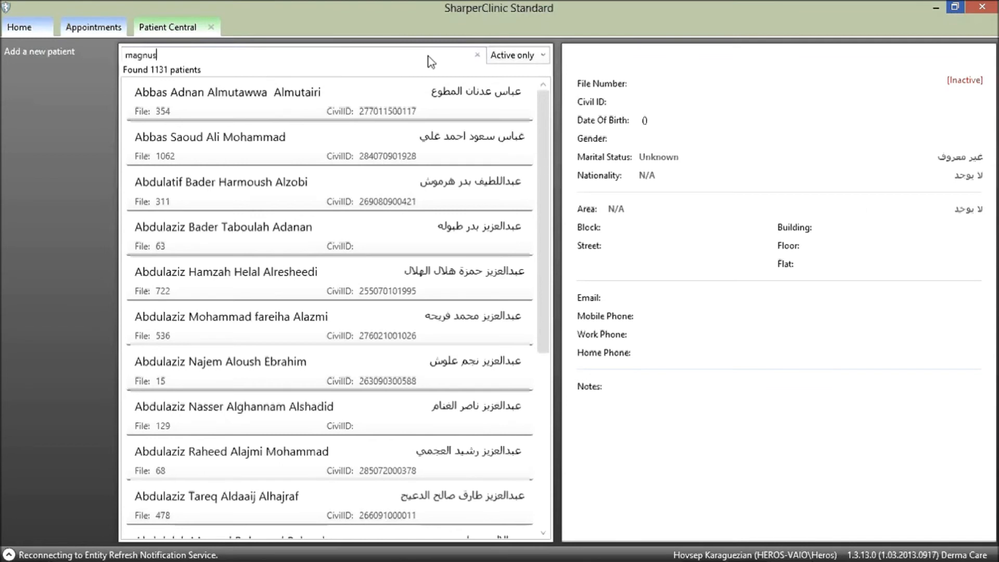
{"action": "left_click", "coordinate": [237, 106]}
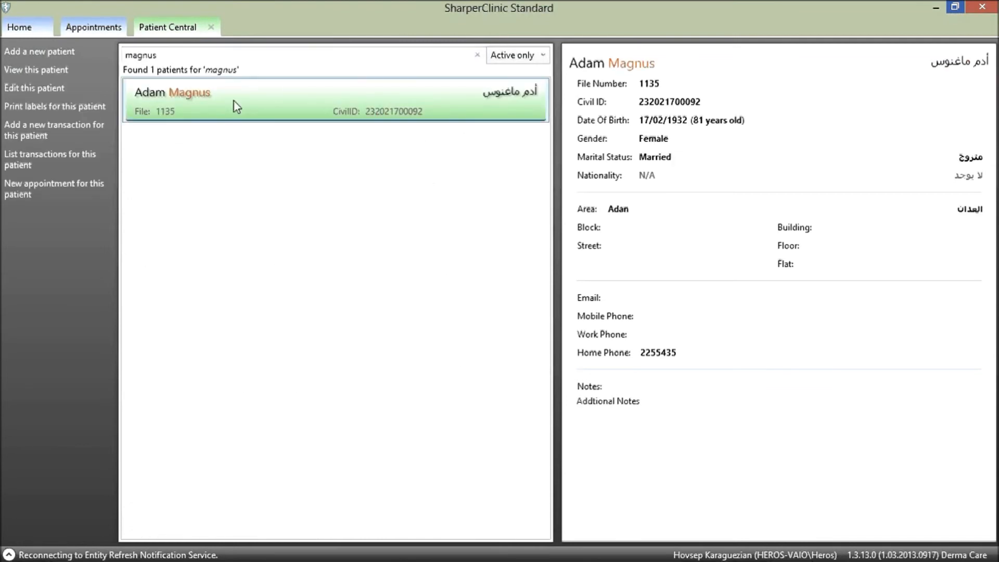